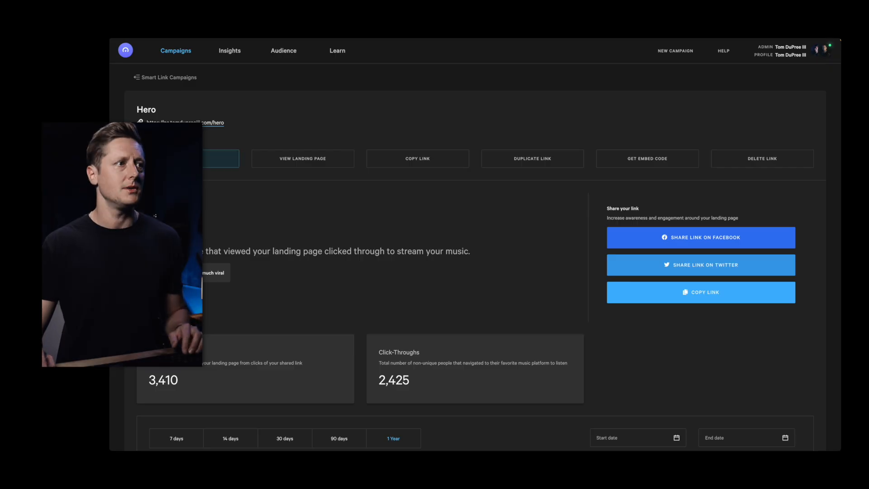
Open the Hero FanLink for editing at its track URL, and copy the Hero song's link from Spotify.
{"action": "left_click", "coordinate": [212, 158]}
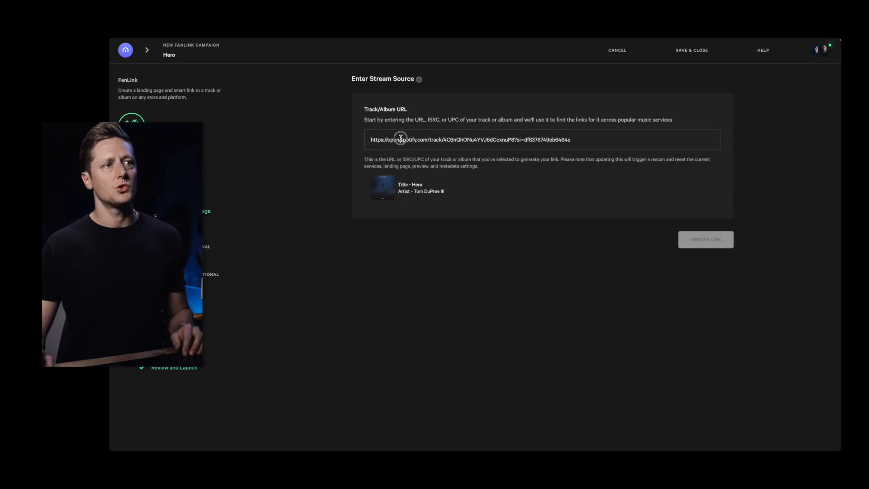
{"action": "left_click", "coordinate": [401, 138]}
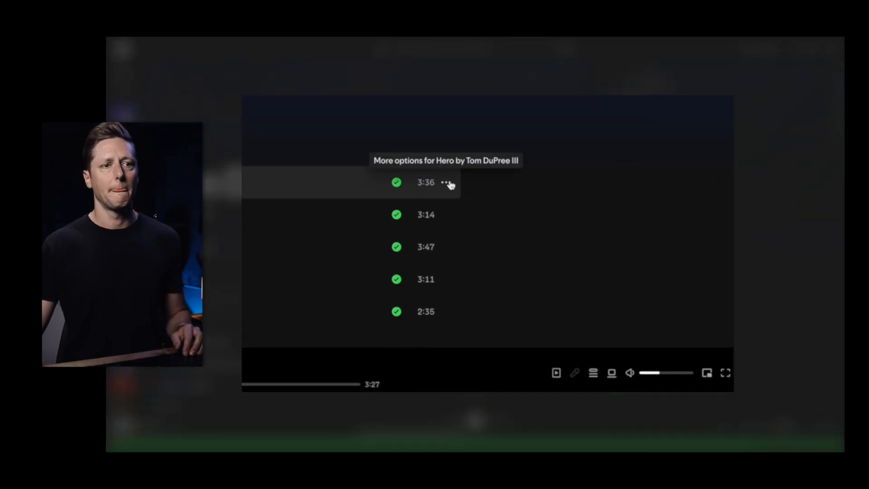
{"action": "left_click", "coordinate": [446, 182]}
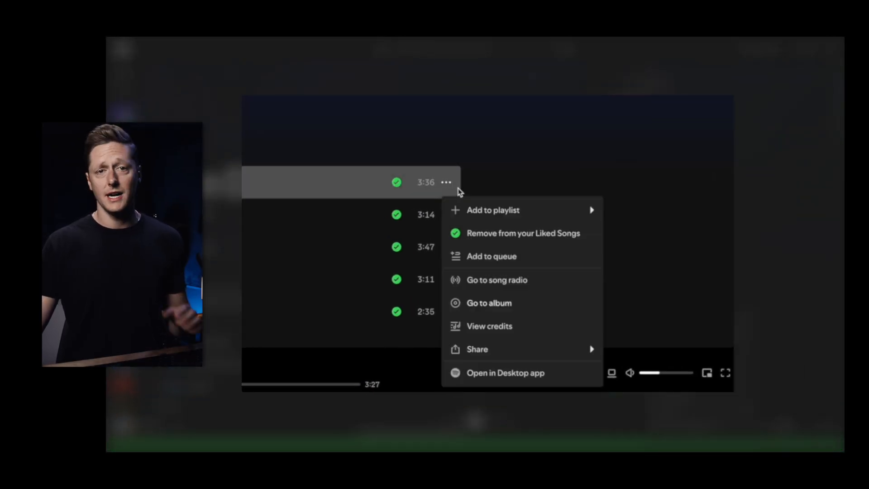
{"action": "mouse_move", "coordinate": [531, 350]}
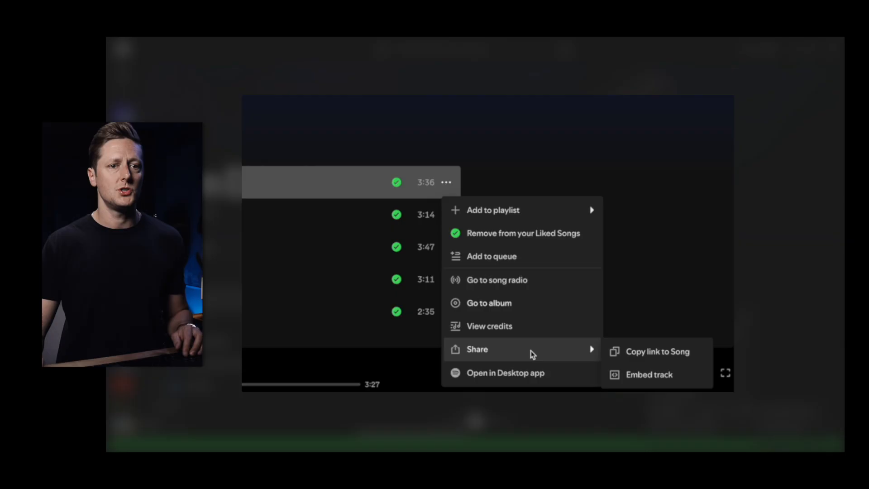
{"action": "left_click", "coordinate": [646, 353]}
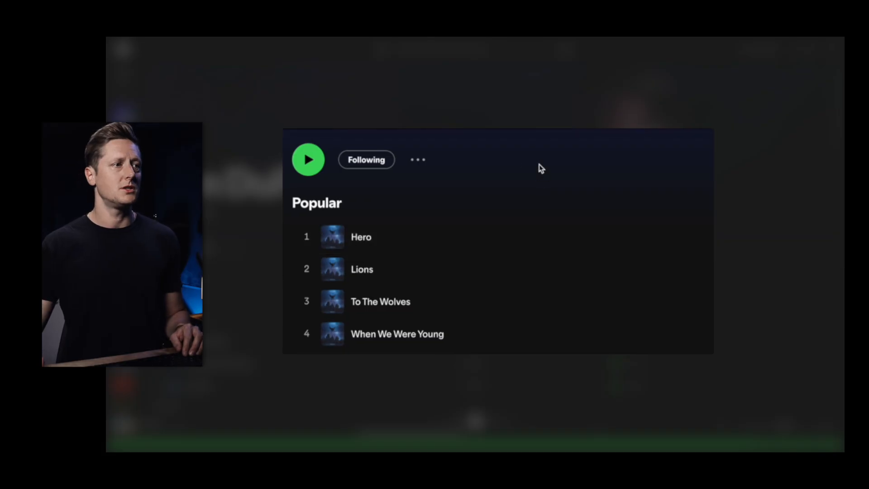
Copy the artist profile link from Spotify and paste it over the FanLink's existing Spotify service link.
{"action": "left_click", "coordinate": [423, 162]}
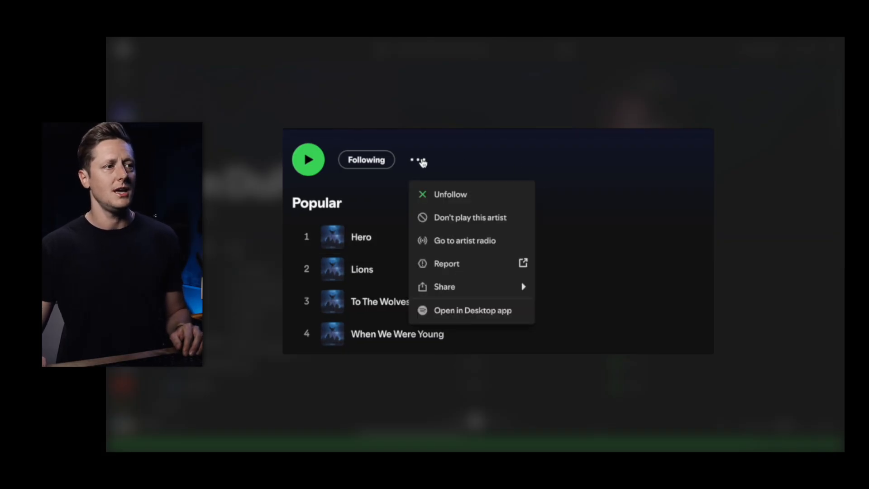
{"action": "mouse_move", "coordinate": [452, 287]}
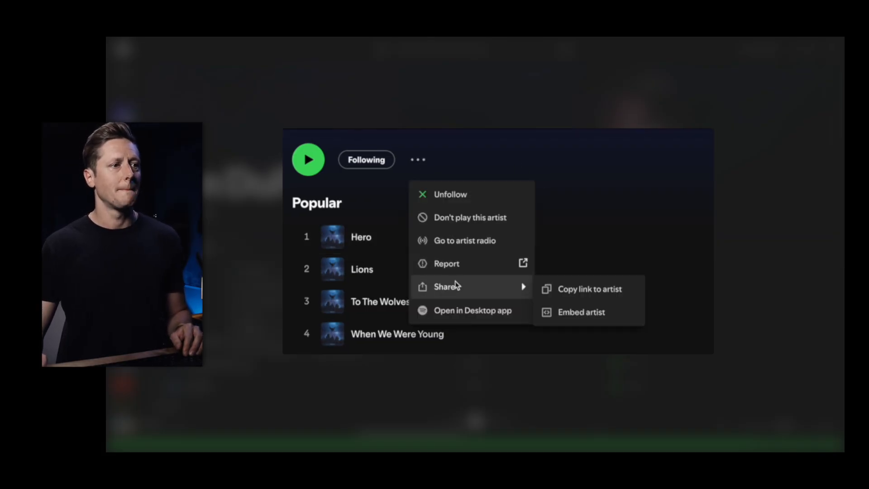
{"action": "left_click", "coordinate": [586, 291]}
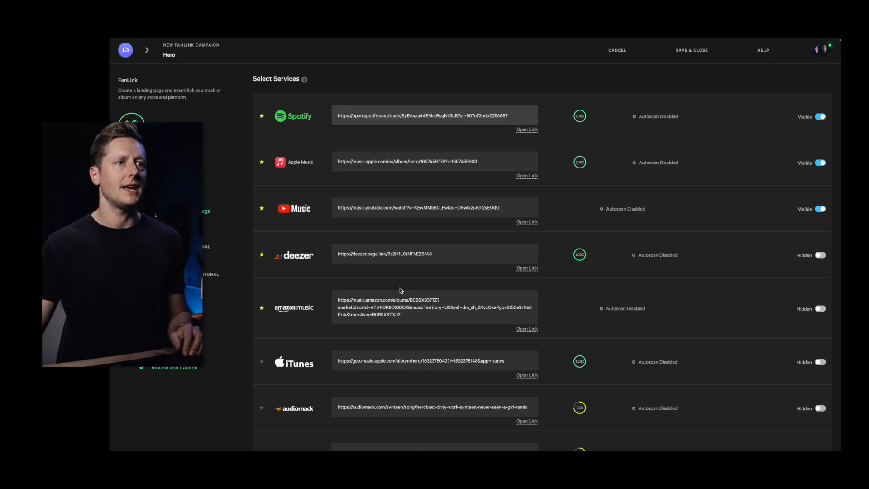
{"action": "triple_click", "coordinate": [518, 118]}
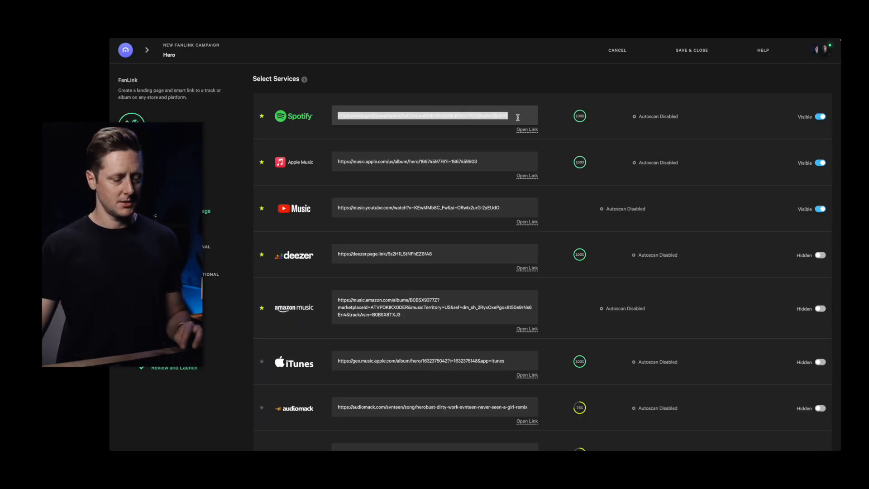
{"action": "key", "text": "ctrl+v"}
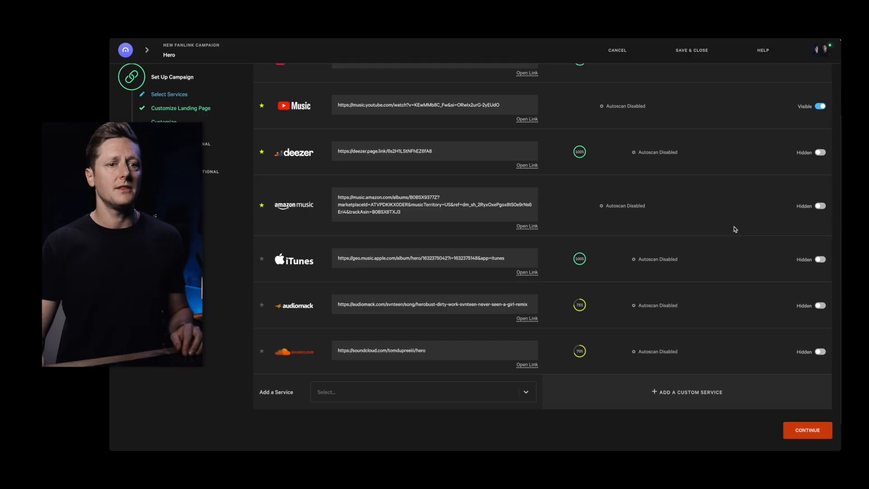
Continue to the landing page settings, review the image, title, description and social unlock options, and proceed to the preview settings.
{"action": "scroll", "coordinate": [732, 227], "scroll_direction": "down", "scroll_amount": 2}
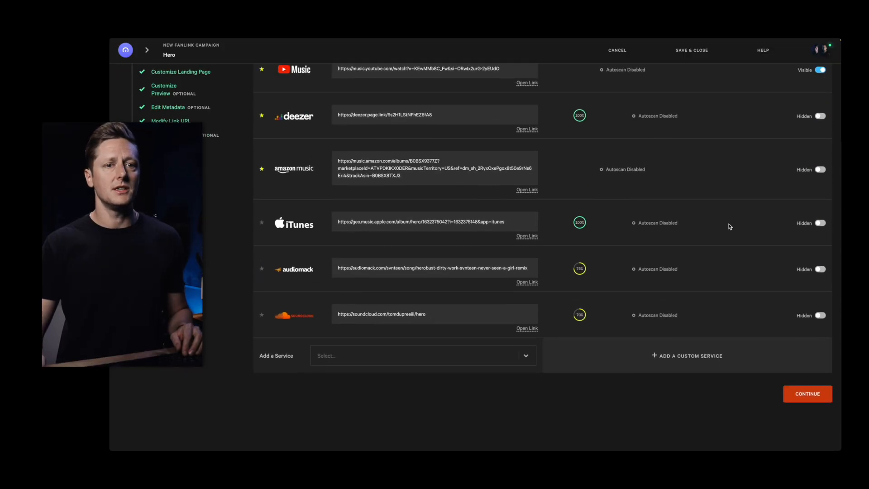
{"action": "left_click", "coordinate": [808, 395]}
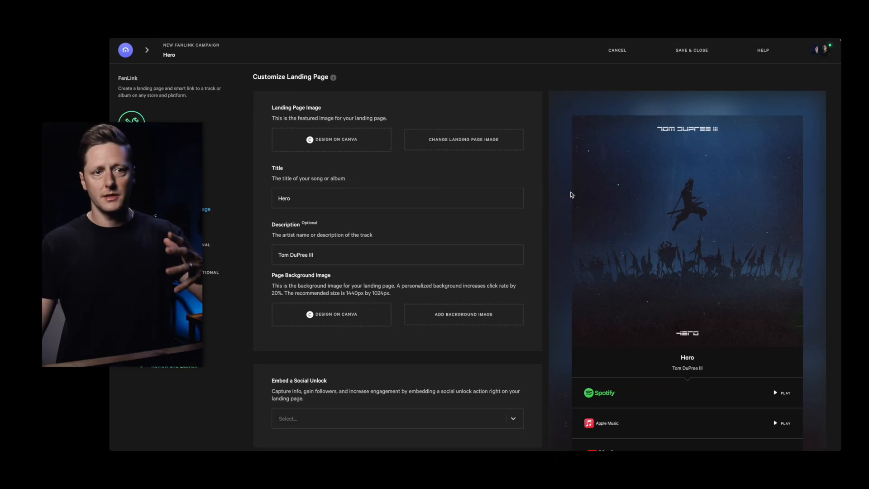
{"action": "scroll", "coordinate": [571, 194], "scroll_direction": "down", "scroll_amount": 3}
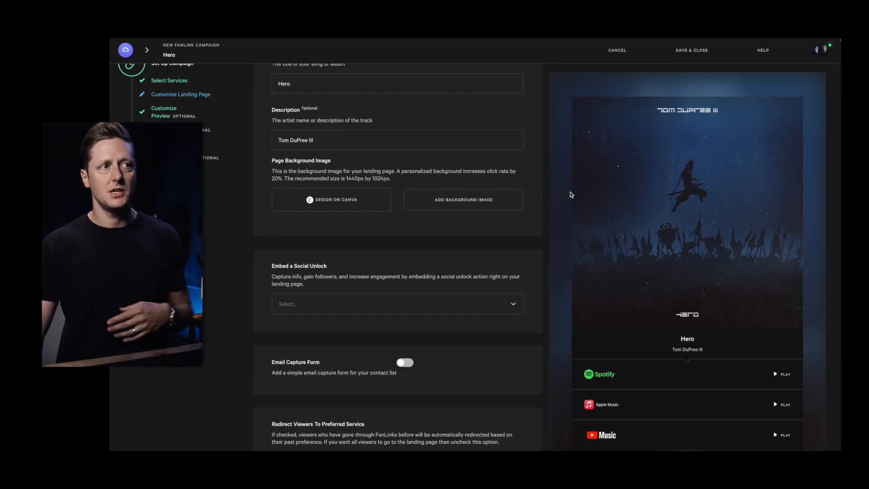
{"action": "scroll", "coordinate": [571, 194], "scroll_direction": "up", "scroll_amount": 3}
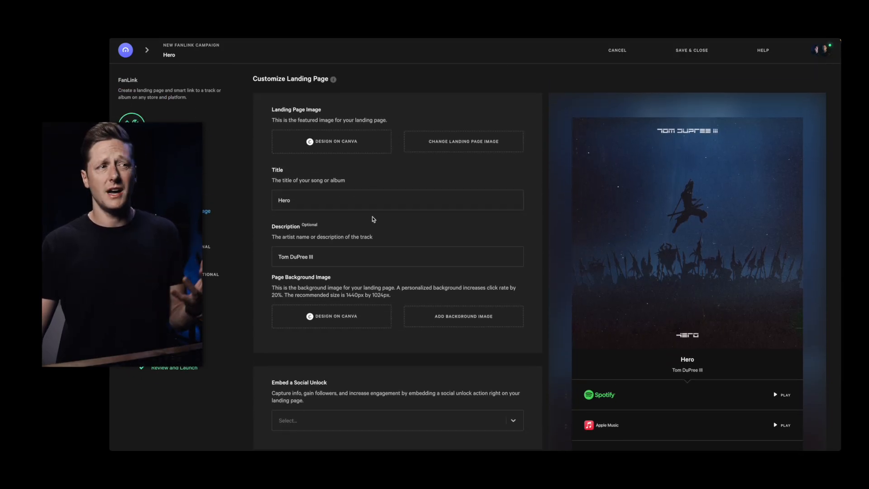
{"action": "scroll", "coordinate": [631, 252], "scroll_direction": "down", "scroll_amount": 10}
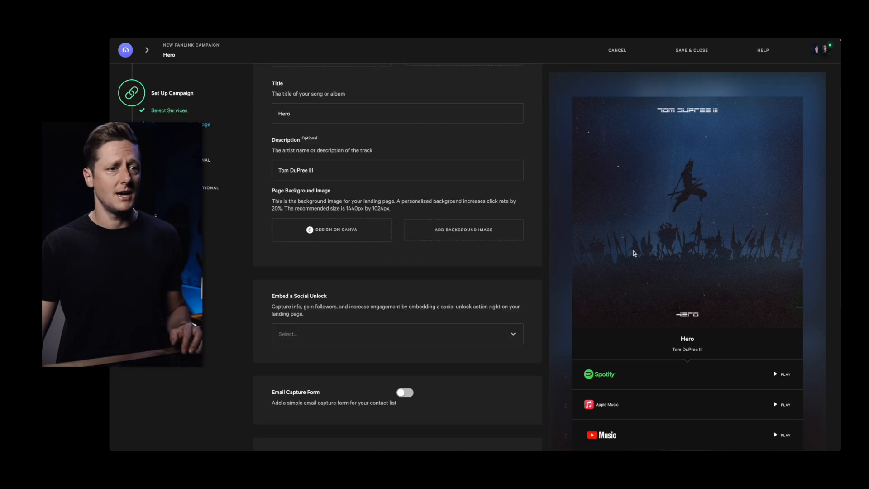
{"action": "left_click", "coordinate": [537, 396]}
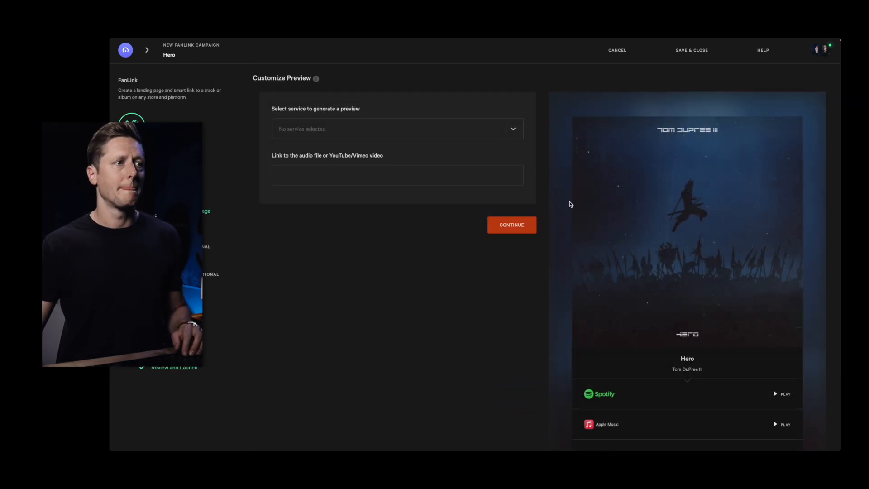
Leave the audio or video preview link empty and continue past the metadata to the link URL settings.
{"action": "left_click", "coordinate": [391, 177]}
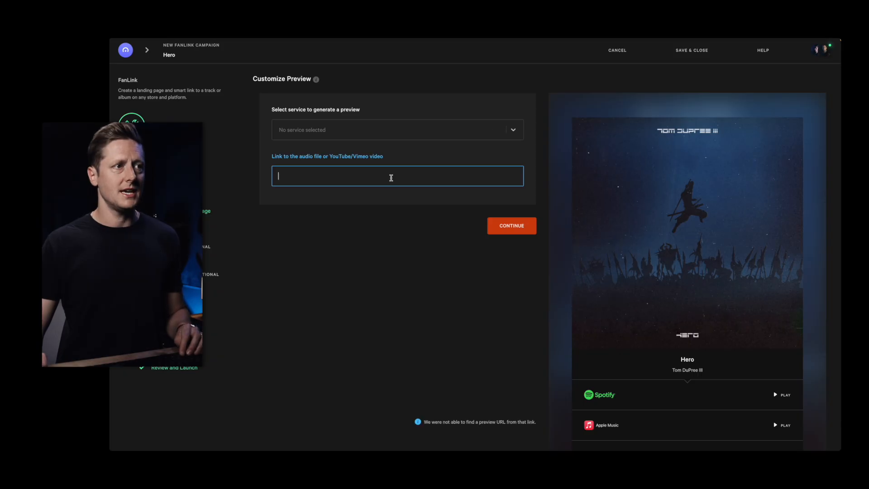
{"action": "left_click", "coordinate": [411, 237]}
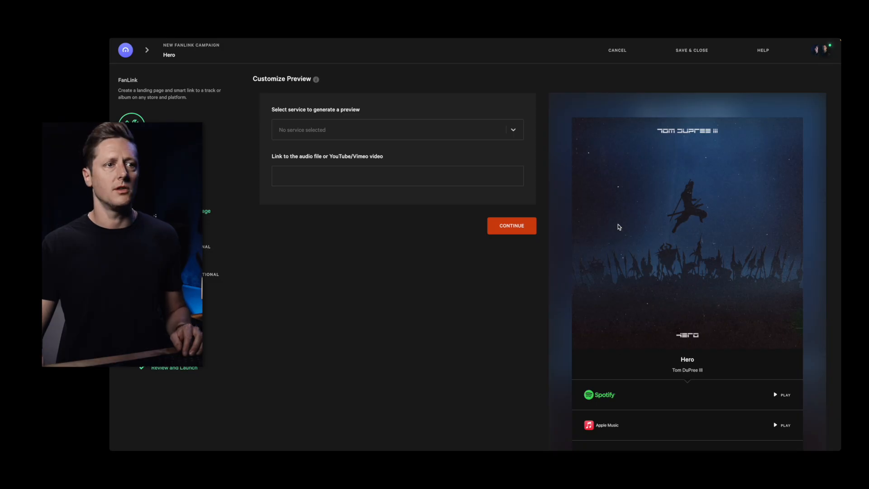
{"action": "left_click", "coordinate": [523, 226]}
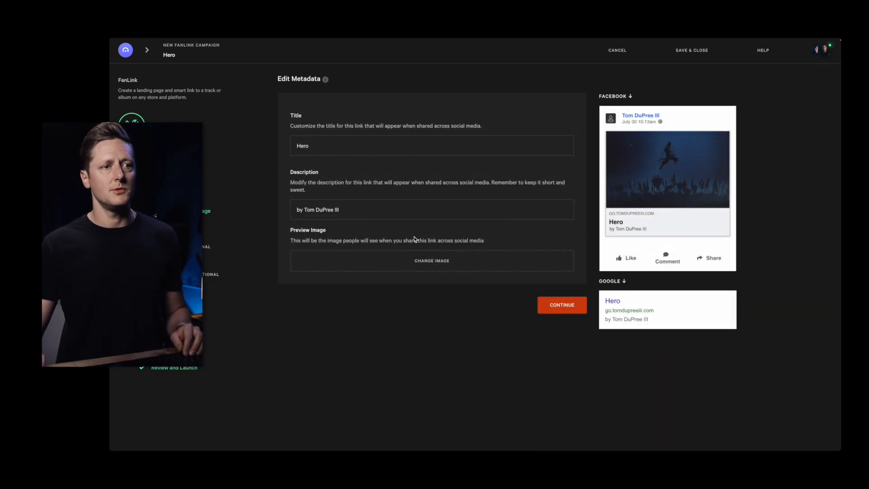
{"action": "left_click", "coordinate": [573, 307]}
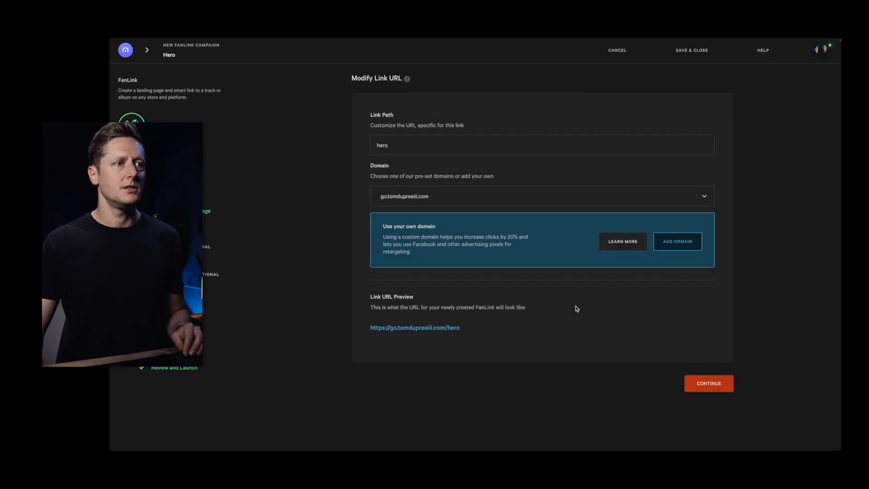
Look through the available domains for the FanLink without changing the domain, and inspect the link path.
{"action": "left_click", "coordinate": [710, 199]}
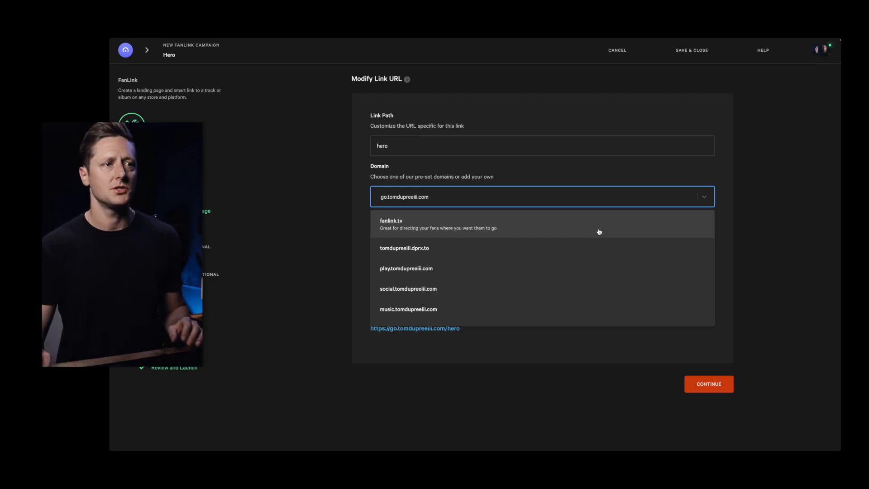
{"action": "scroll", "coordinate": [535, 271], "scroll_direction": "down", "scroll_amount": 1}
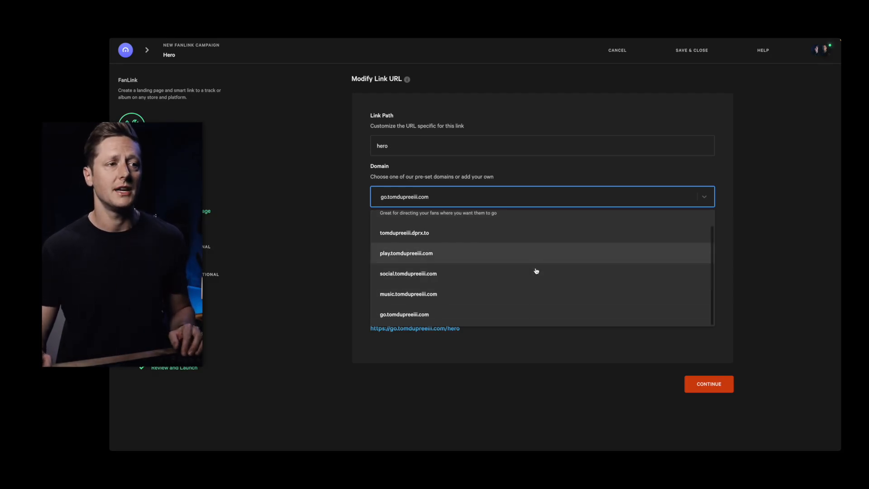
{"action": "scroll", "coordinate": [537, 272], "scroll_direction": "up", "scroll_amount": 1}
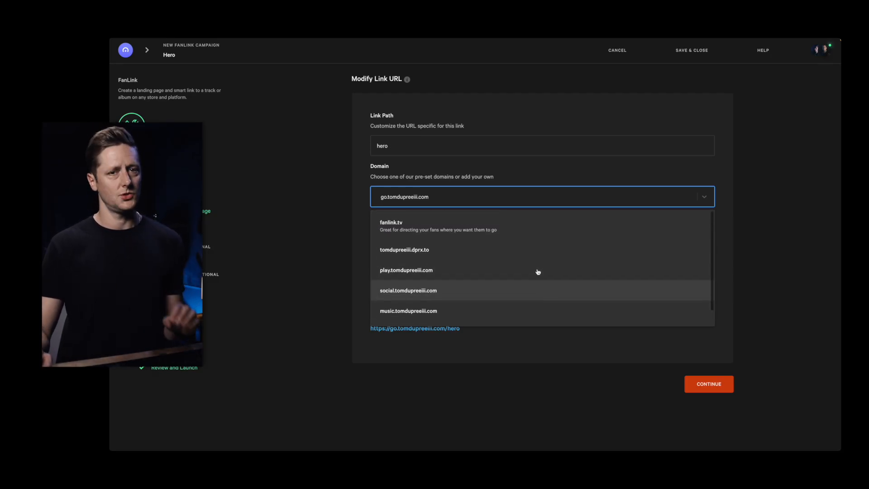
{"action": "left_click", "coordinate": [501, 200]}
{"action": "left_click", "coordinate": [424, 147]}
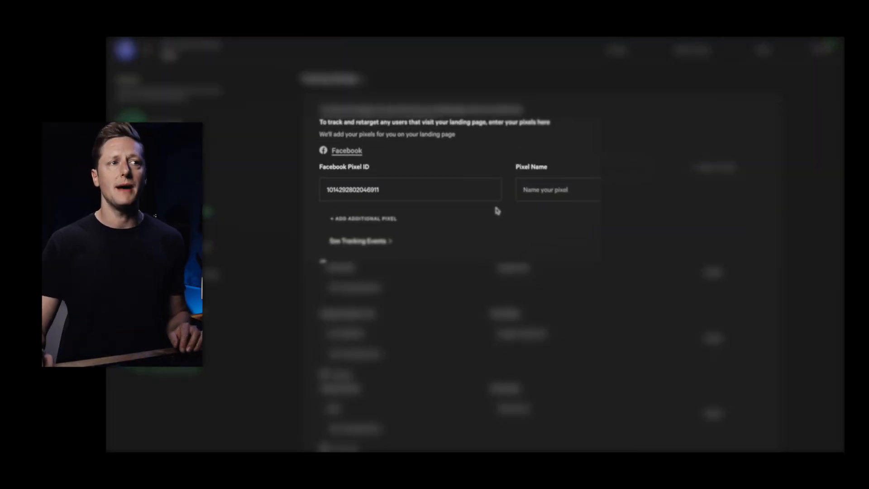
Inspect the Facebook pixel ID and the Review and Launch page, and cancel the FanLink edit without updating the link.
{"action": "left_click", "coordinate": [505, 244]}
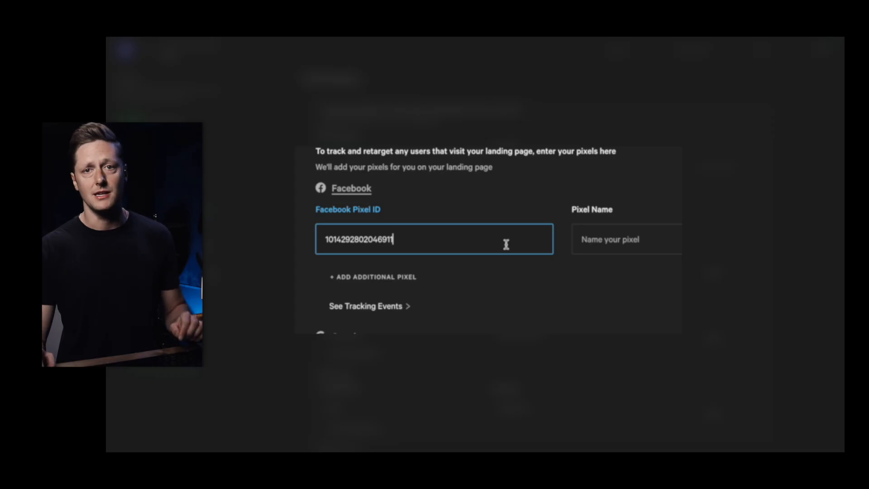
{"action": "scroll", "coordinate": [543, 254], "scroll_direction": "down", "scroll_amount": 10}
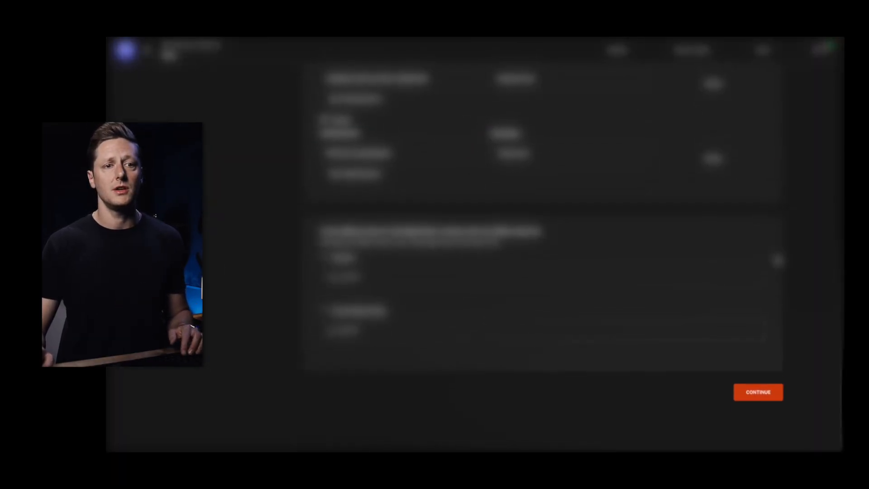
{"action": "left_click", "coordinate": [760, 401]}
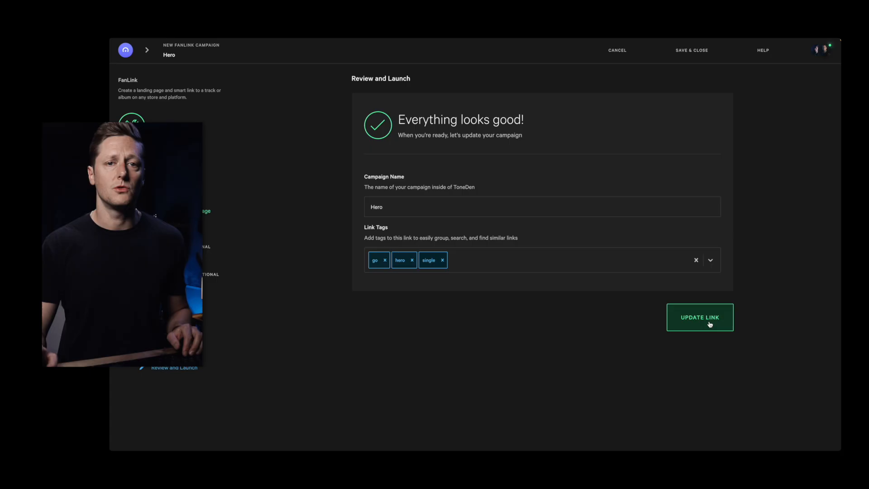
{"action": "left_click", "coordinate": [615, 54]}
{"action": "left_click", "coordinate": [538, 84]}
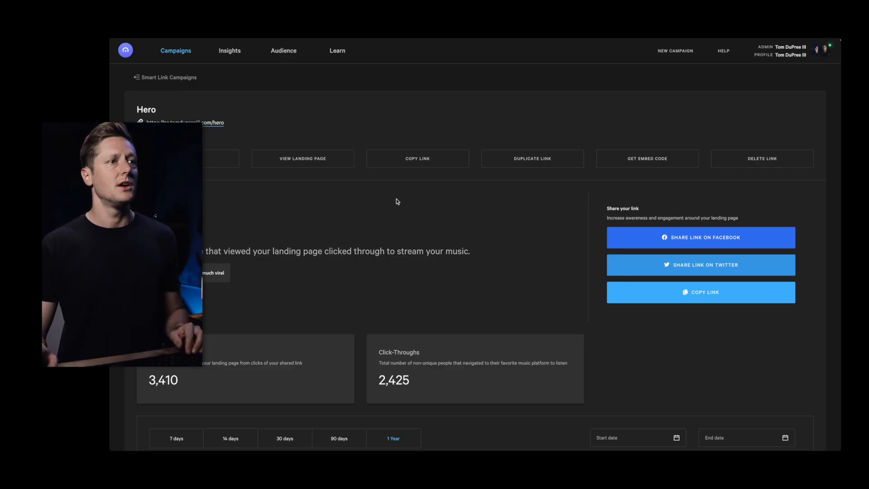
Copy the Hero FanLink's URL and paste it as the website URL of the Hero ad in Meta Ads Manager.
{"action": "left_click", "coordinate": [417, 161]}
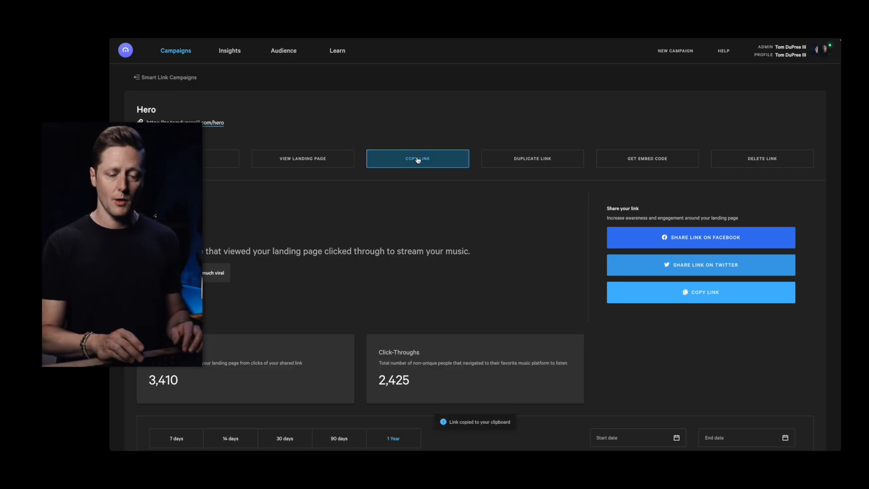
{"action": "left_click", "coordinate": [511, 188]}
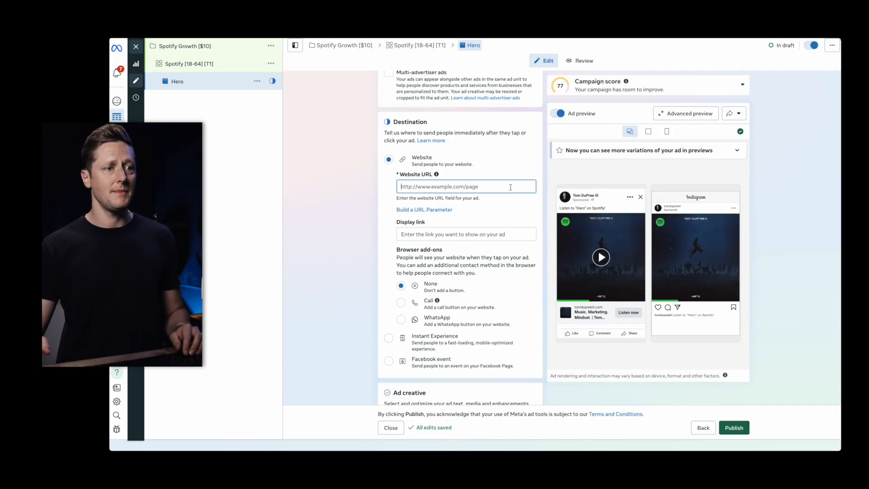
{"action": "key", "text": "ctrl+v"}
{"action": "left_click", "coordinate": [352, 206]}
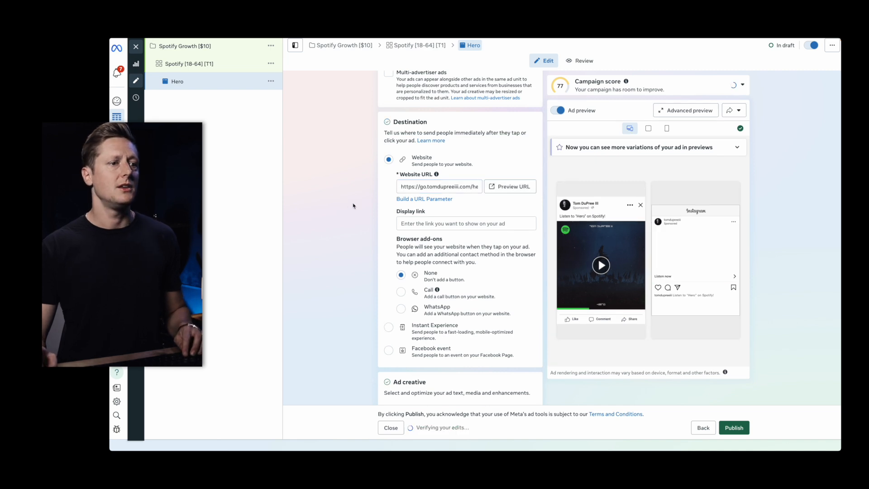
Quick duplicate the Hero ad within the Spotify [18-64] [T1] ad set and name the copy "Lions".
{"action": "scroll", "coordinate": [352, 206], "scroll_direction": "down", "scroll_amount": 15}
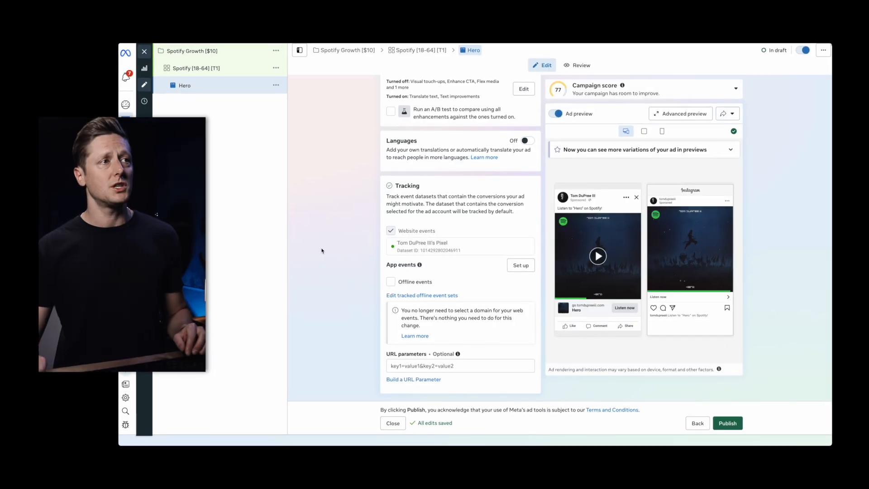
{"action": "left_click", "coordinate": [273, 82]}
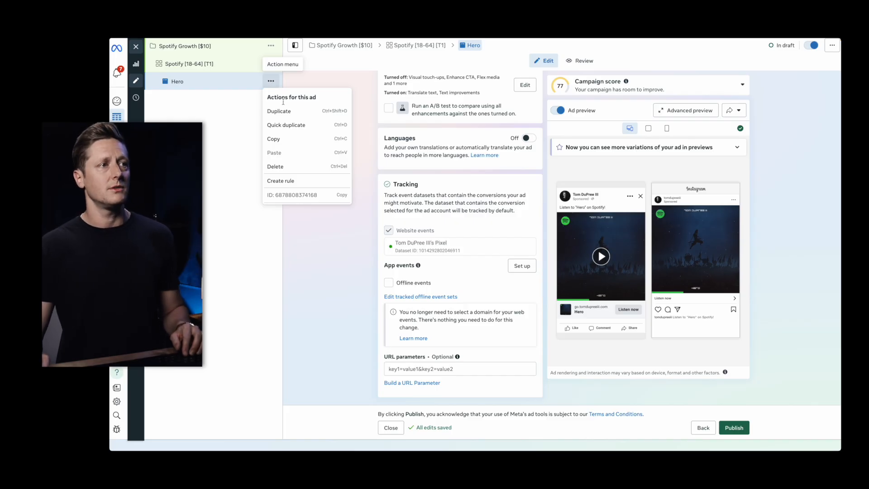
{"action": "left_click", "coordinate": [295, 127]}
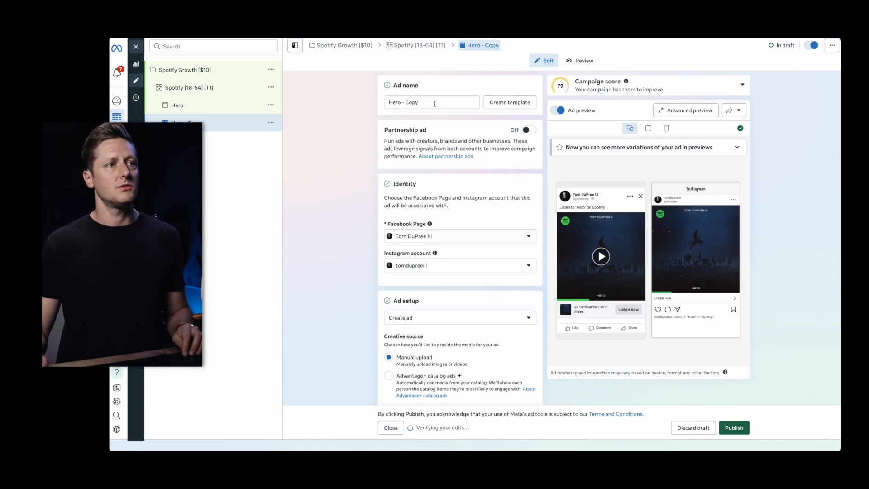
{"action": "type", "text": "Lio"}
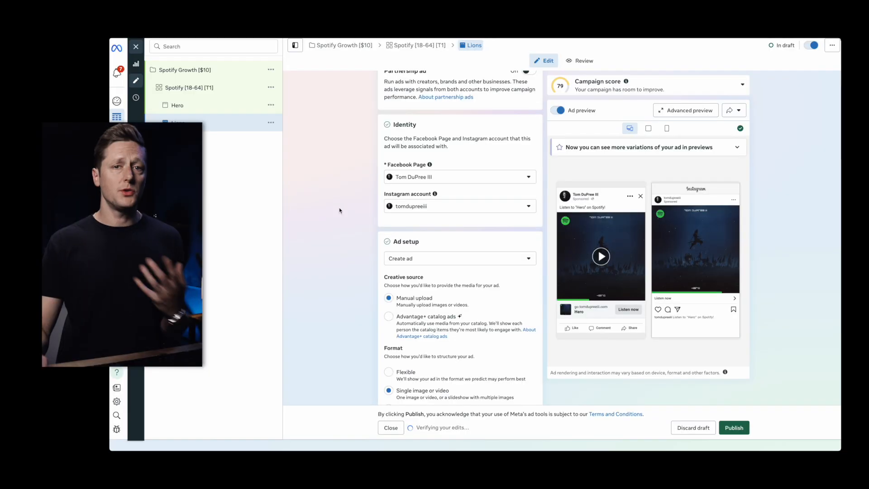
Change the path of the Lions ad's website URL from the Hero link to "lions".
{"action": "scroll", "coordinate": [340, 211], "scroll_direction": "down", "scroll_amount": 6}
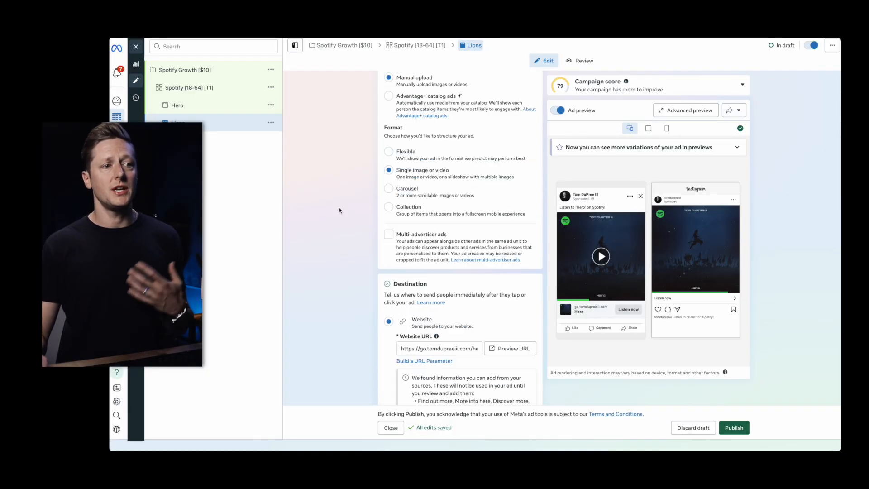
{"action": "scroll", "coordinate": [340, 211], "scroll_direction": "down", "scroll_amount": 2}
{"action": "left_click", "coordinate": [436, 218]}
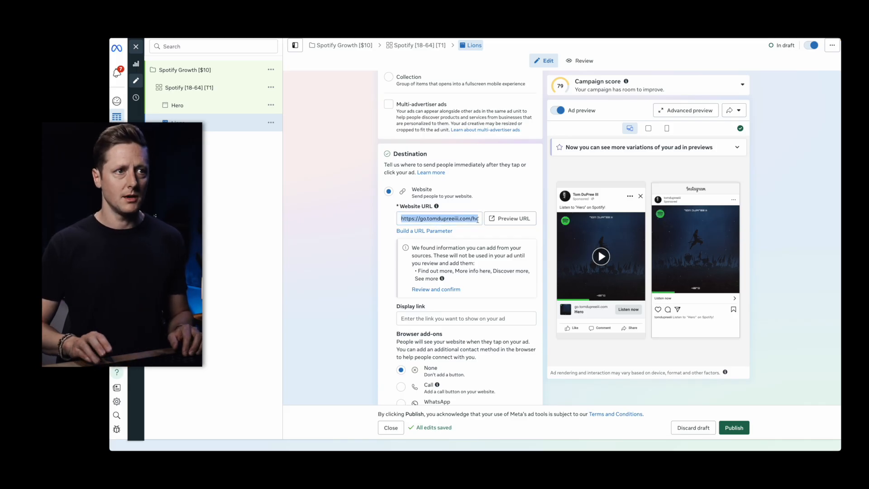
{"action": "type", "text": "lions"}
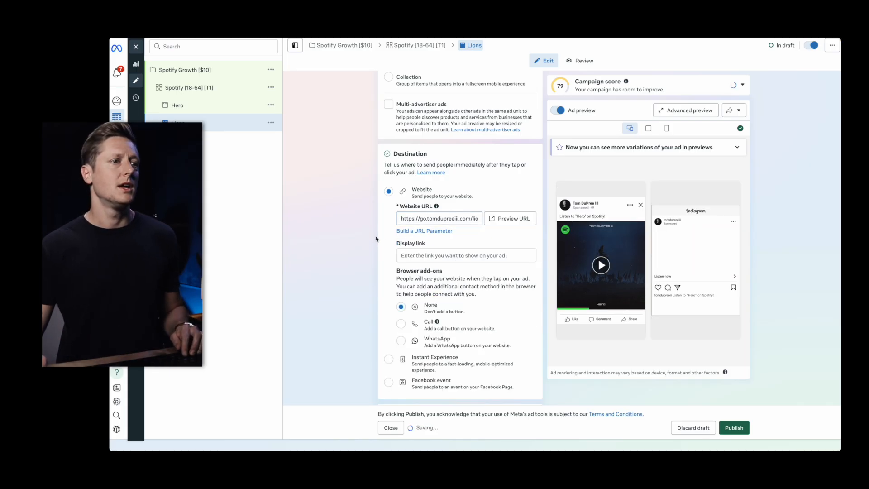
Inspect the account videos available for replacing the Feeds and the Stories and Reels media, and cancel both without changing them.
{"action": "scroll", "coordinate": [354, 233], "scroll_direction": "down", "scroll_amount": 5}
{"action": "scroll", "coordinate": [451, 312], "scroll_direction": "down", "scroll_amount": 2}
{"action": "mouse_move", "coordinate": [498, 300]}
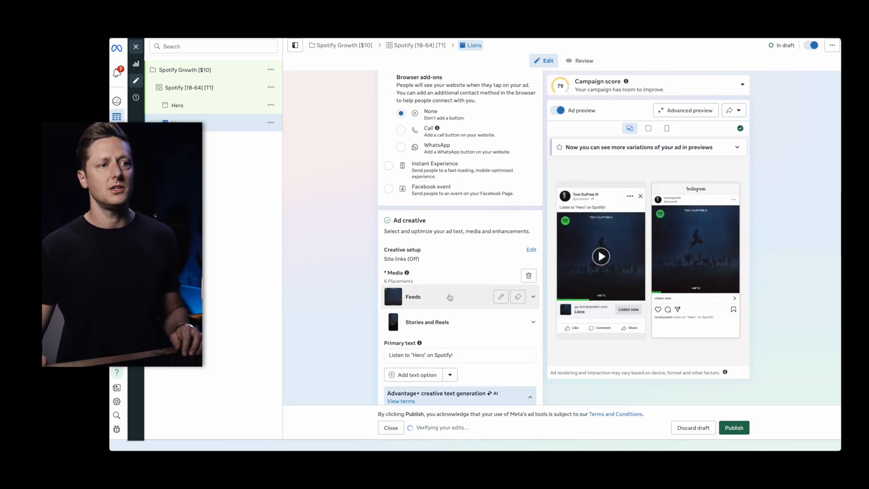
{"action": "left_click", "coordinate": [500, 301]}
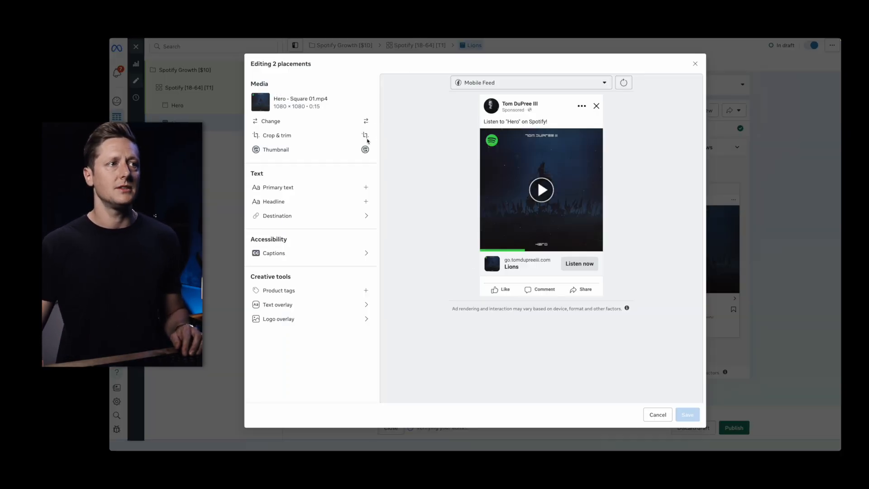
{"action": "left_click", "coordinate": [299, 123]}
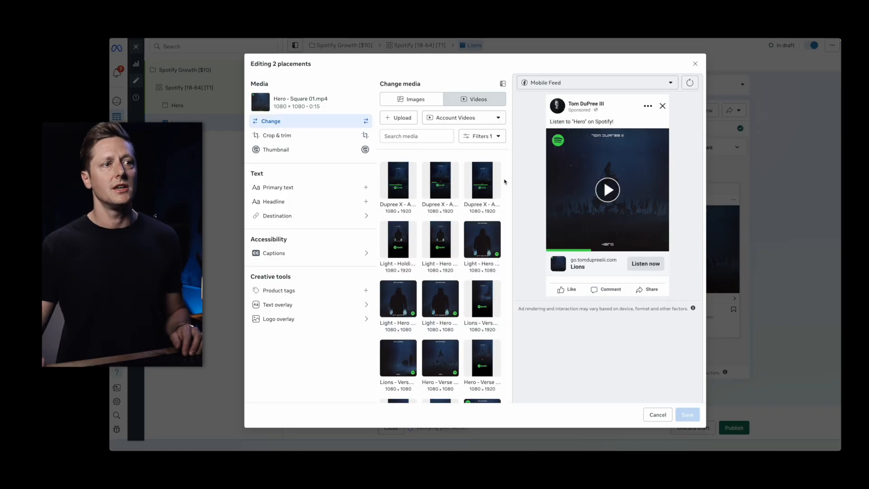
{"action": "left_click", "coordinate": [650, 415]}
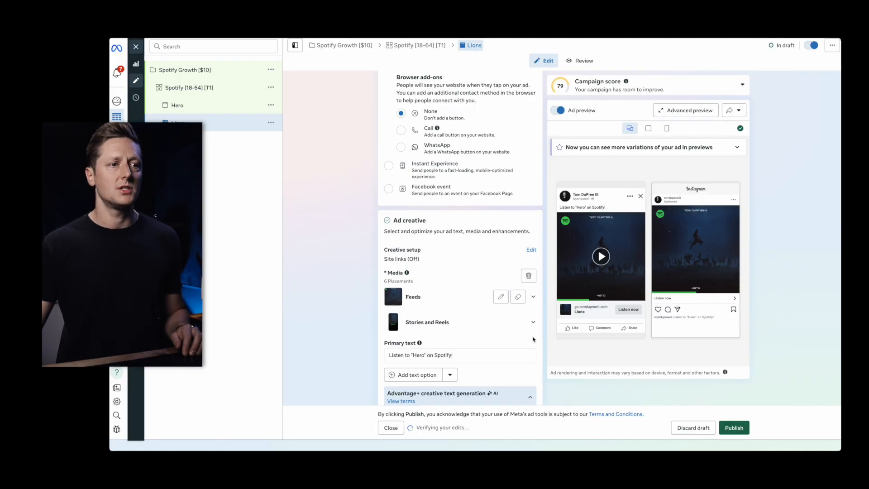
{"action": "left_click", "coordinate": [521, 323]}
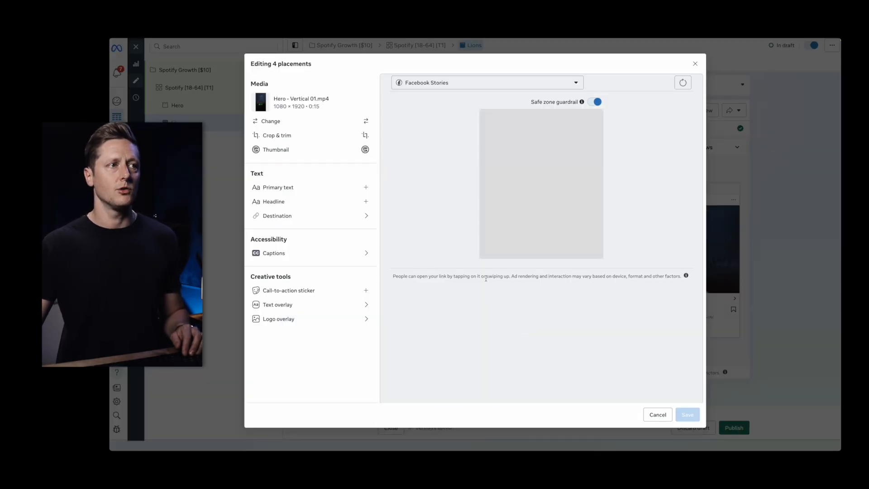
{"action": "left_click", "coordinate": [305, 122]}
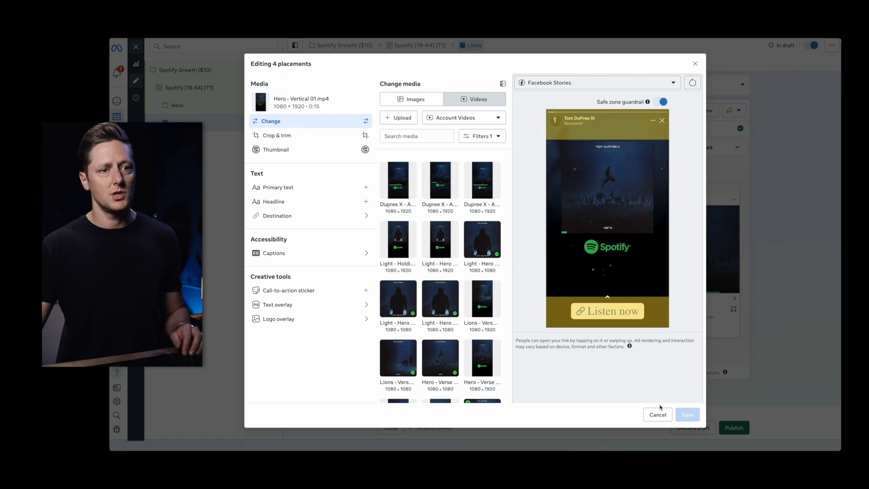
{"action": "left_click", "coordinate": [657, 413]}
Change the Lions ad's primary text to: Listen to "Lions" on Spotify!
{"action": "scroll", "coordinate": [464, 251], "scroll_direction": "down", "scroll_amount": 5}
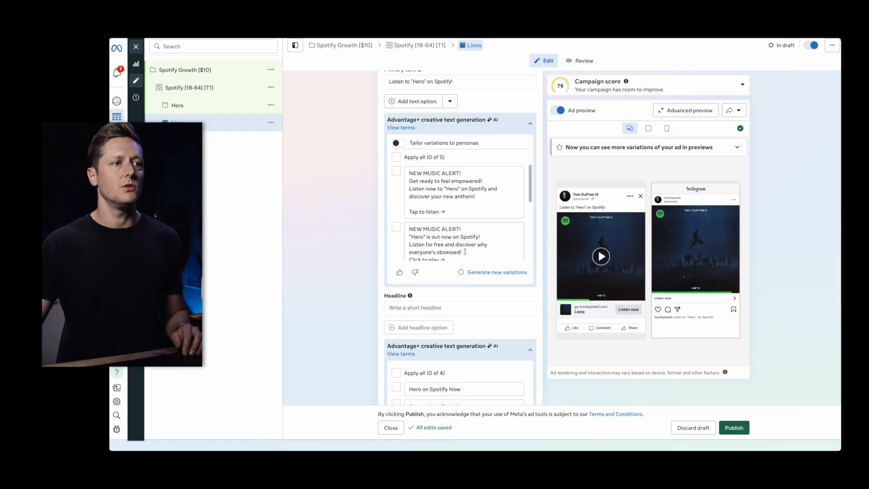
{"action": "scroll", "coordinate": [430, 77], "scroll_direction": "up", "scroll_amount": 3}
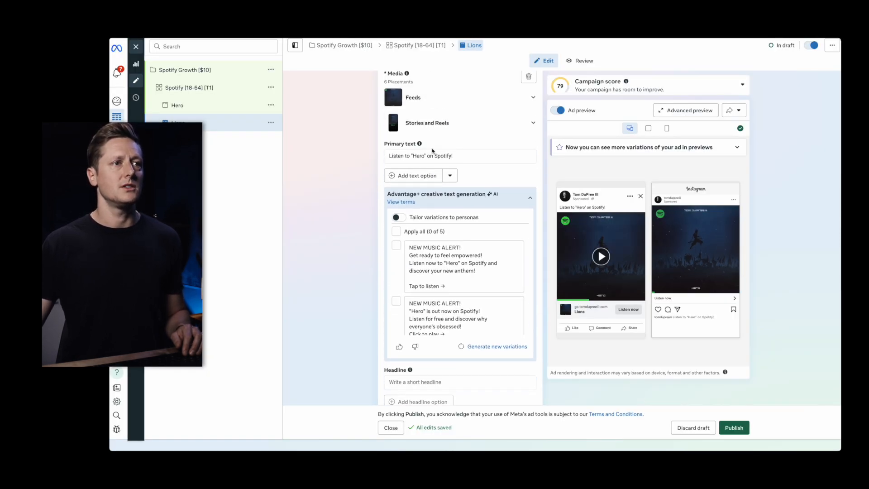
{"action": "type", "text": "Lions"}
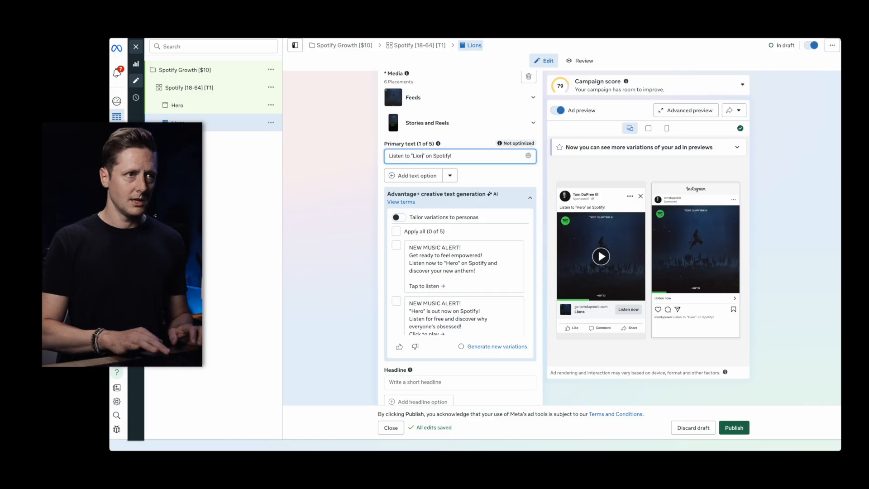
{"action": "left_click", "coordinate": [325, 161]}
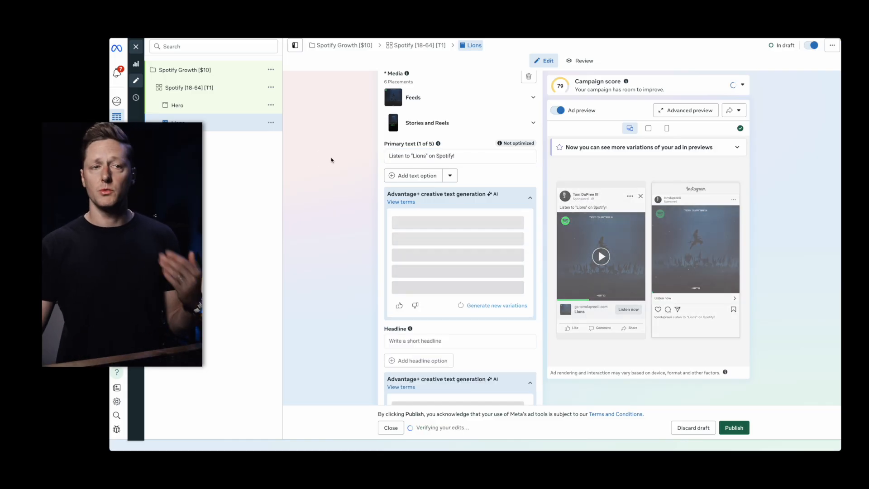
Quick duplicate the Lions ad and name the copy "Wolves".
{"action": "left_click", "coordinate": [271, 122]}
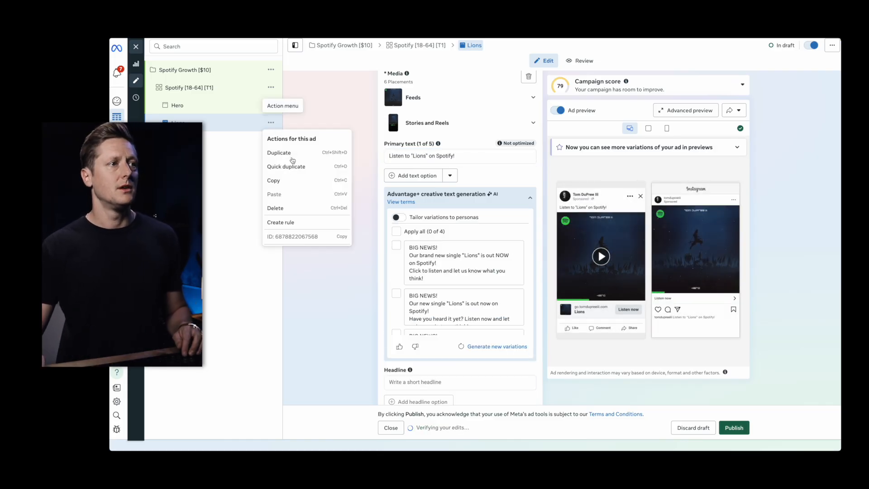
{"action": "left_click", "coordinate": [304, 164]}
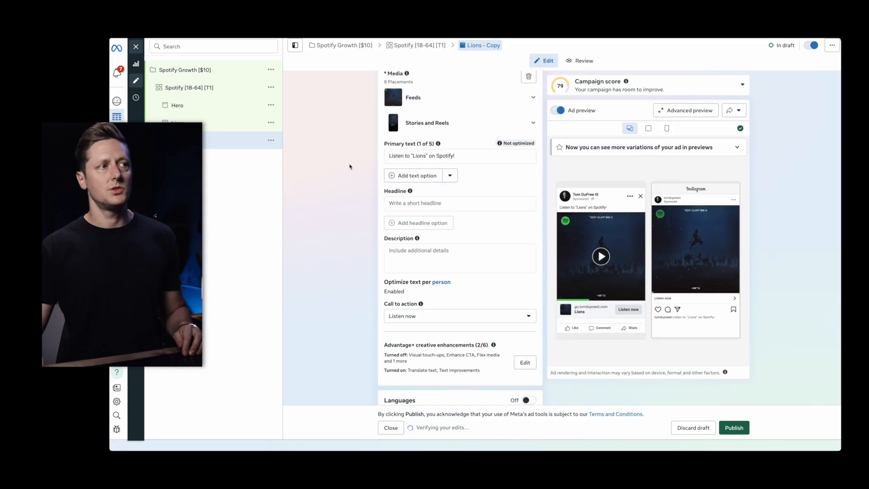
{"action": "triple_click", "coordinate": [465, 103]}
{"action": "type", "text": "Wolves"}
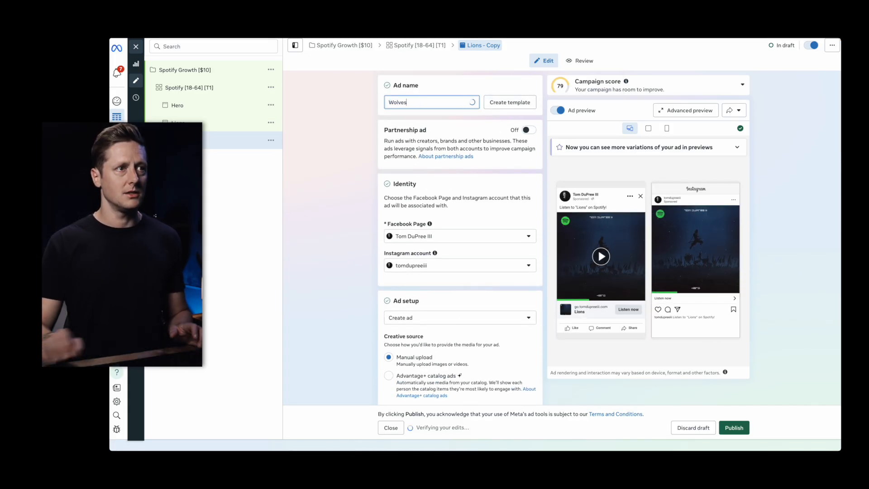
{"action": "left_click", "coordinate": [337, 146]}
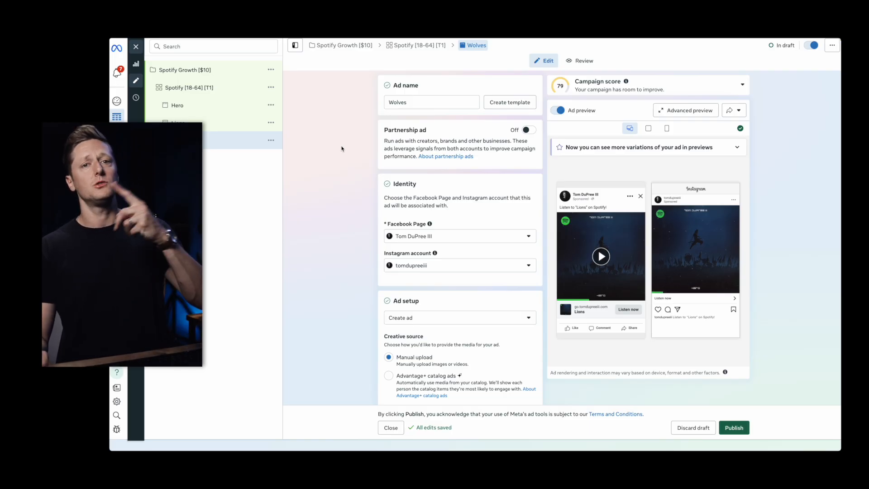
Quick duplicate the Spotify [18-64] [T1] ad set with its ads and rename the copy "Target [18-64] [T1]".
{"action": "left_click", "coordinate": [228, 89]}
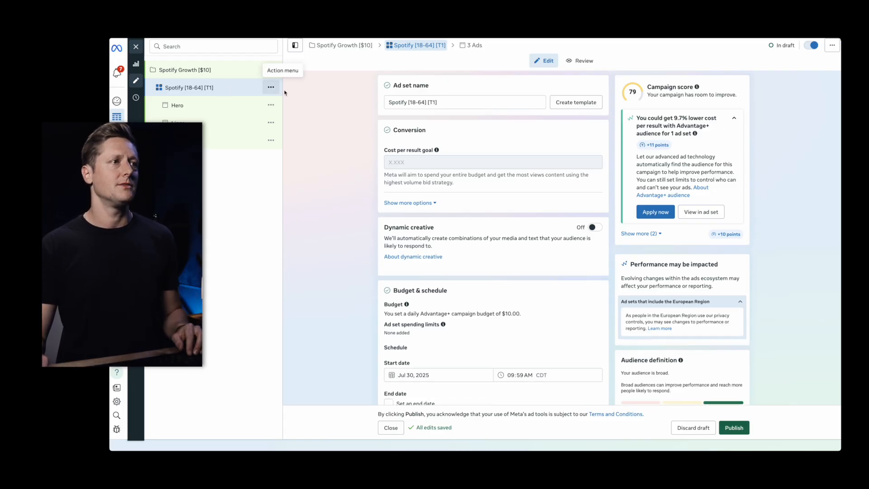
{"action": "left_click", "coordinate": [271, 88]}
{"action": "left_click", "coordinate": [312, 131]}
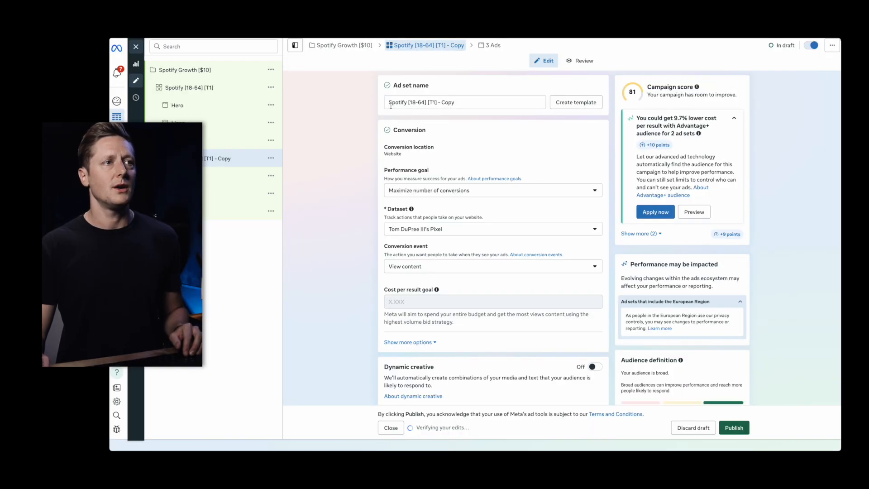
{"action": "double_click", "coordinate": [399, 103]}
{"action": "type", "text": "Tar"}
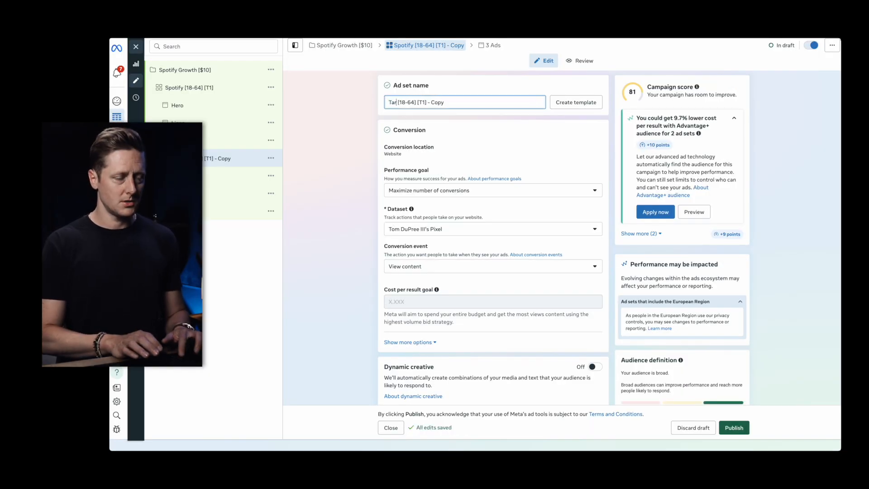
{"action": "type", "text": "get"}
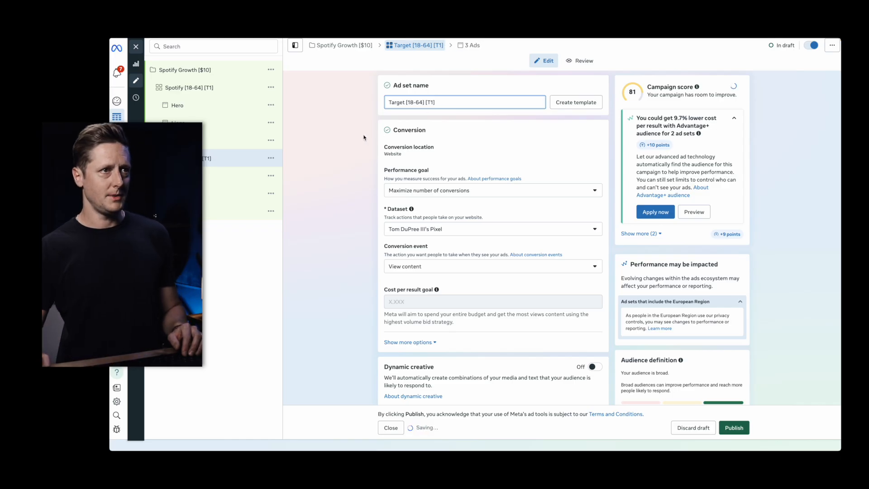
Define the Target ad set's detailed targeting further so that people must also match the interest Rock music (music).
{"action": "scroll", "coordinate": [357, 133], "scroll_direction": "down", "scroll_amount": 10}
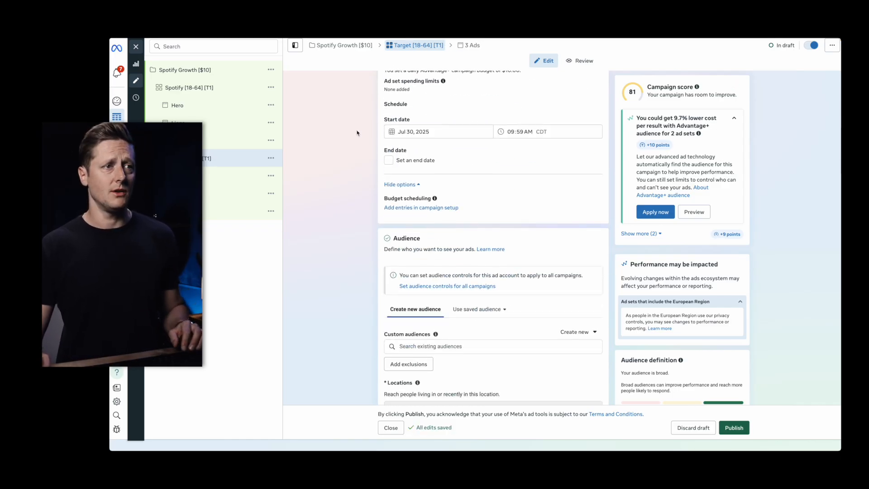
{"action": "scroll", "coordinate": [357, 132], "scroll_direction": "down", "scroll_amount": 4}
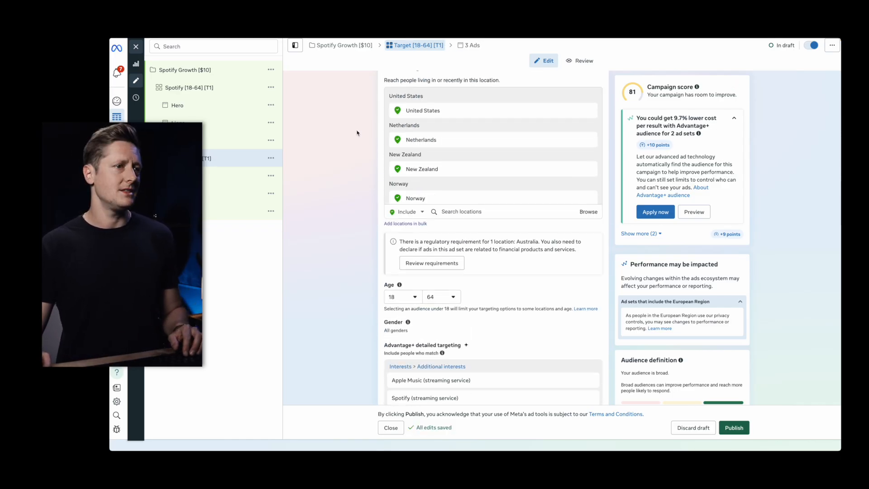
{"action": "scroll", "coordinate": [357, 133], "scroll_direction": "down", "scroll_amount": 5}
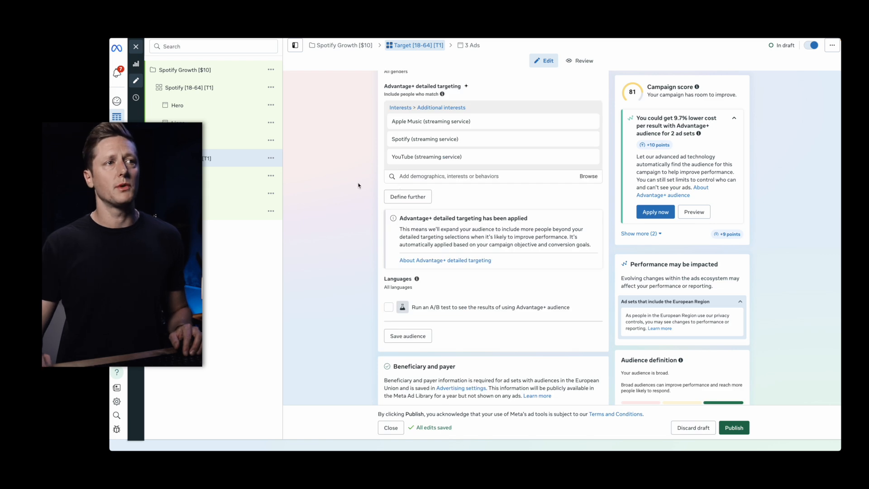
{"action": "scroll", "coordinate": [358, 185], "scroll_direction": "up", "scroll_amount": 2}
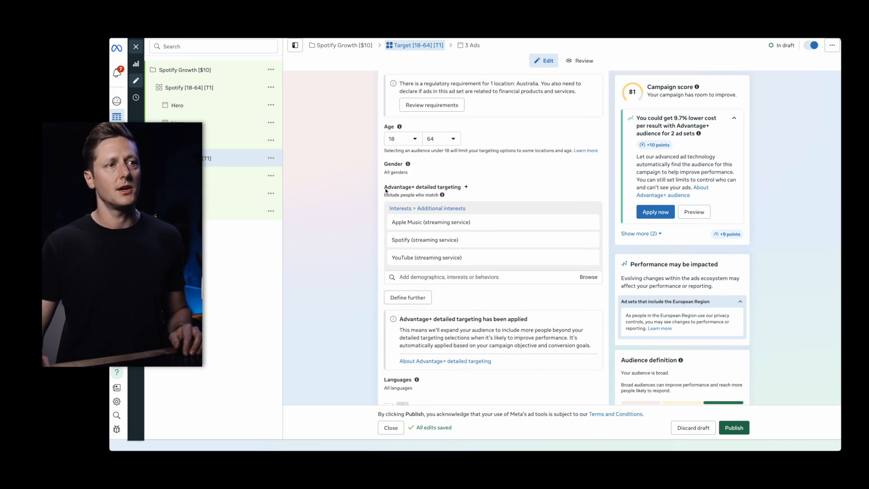
{"action": "scroll", "coordinate": [357, 262], "scroll_direction": "down", "scroll_amount": 1}
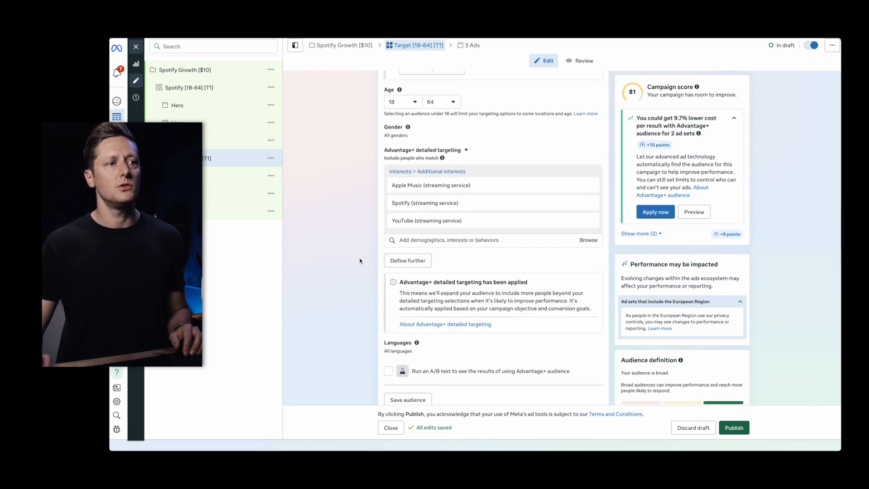
{"action": "left_click", "coordinate": [412, 261]}
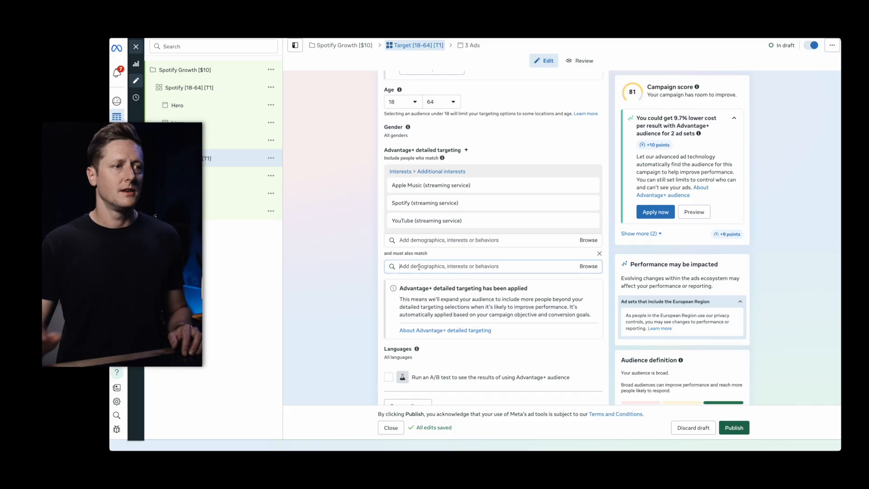
{"action": "left_click", "coordinate": [418, 267]}
{"action": "type", "text": "rock music"}
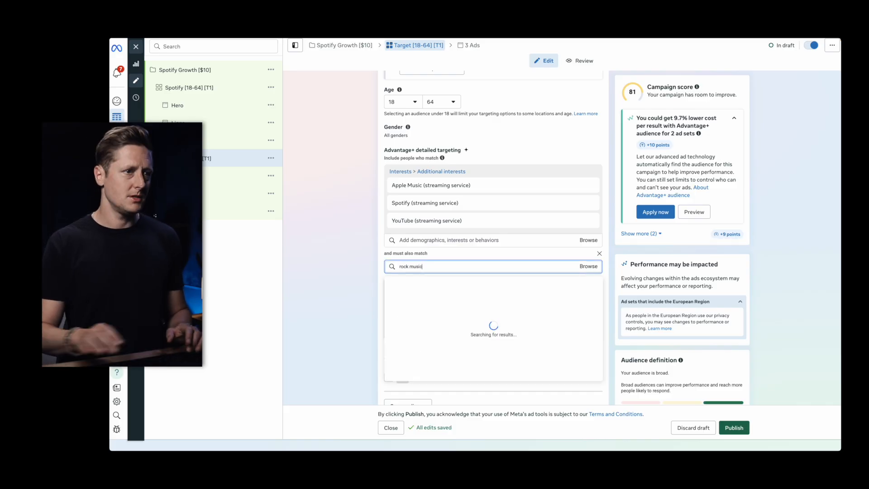
Search for the electronic dance music interest to extend the Target ad set's must-also-match group.
{"action": "type", "text": "elect"}
{"action": "type", "text": "ronic"}
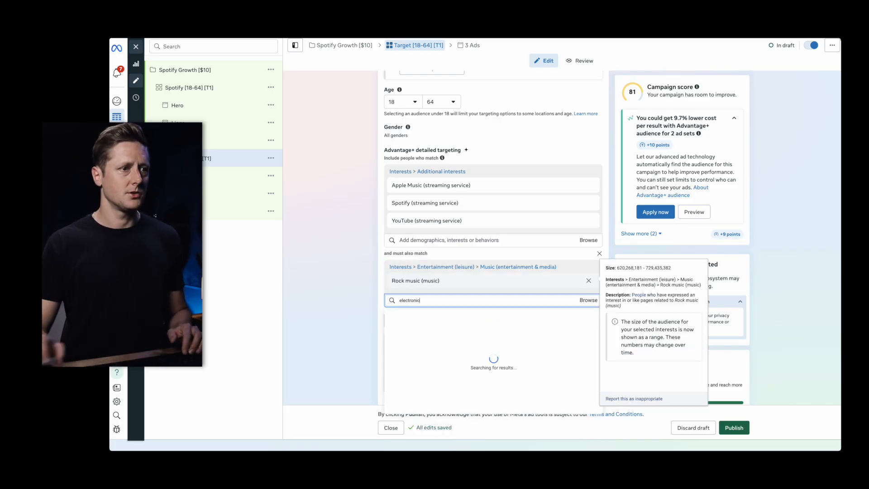
{"action": "type", "text": " dan"}
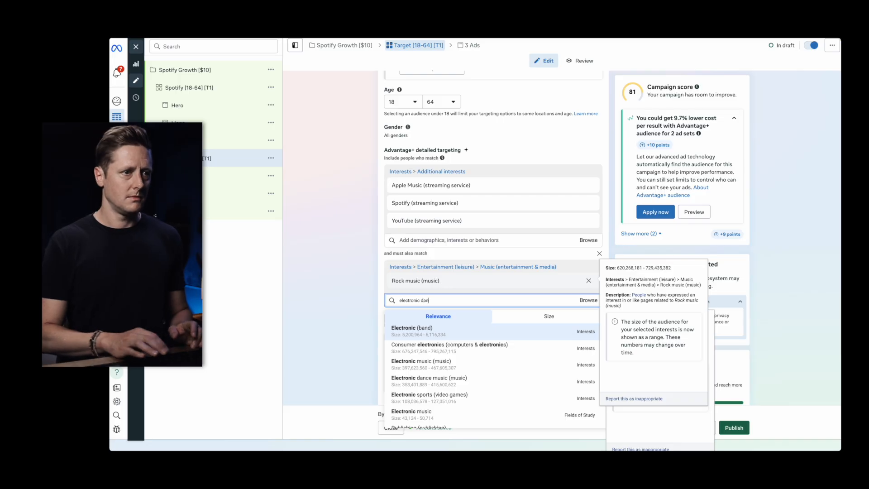